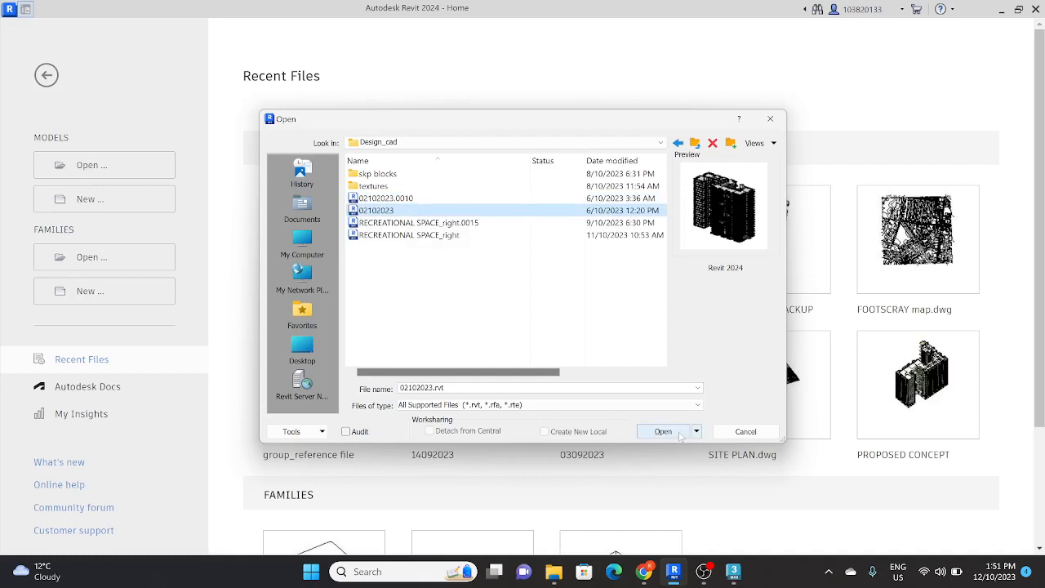
Step: Open the 02102023.rvt project and dismiss the link management without resolving the missing reference
{"action": "left_click", "coordinate": [679, 432]}
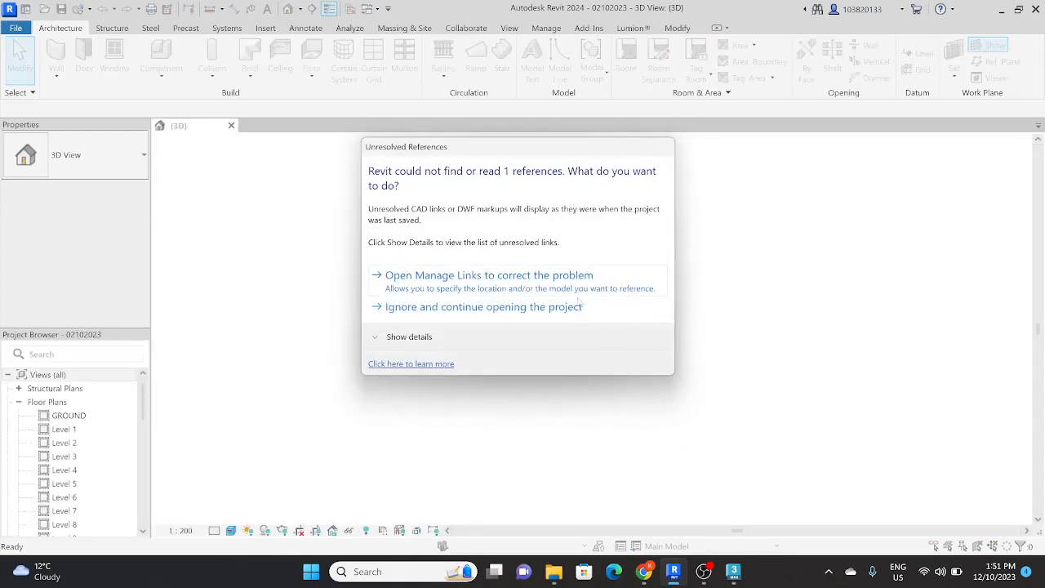
{"action": "left_click", "coordinate": [580, 279]}
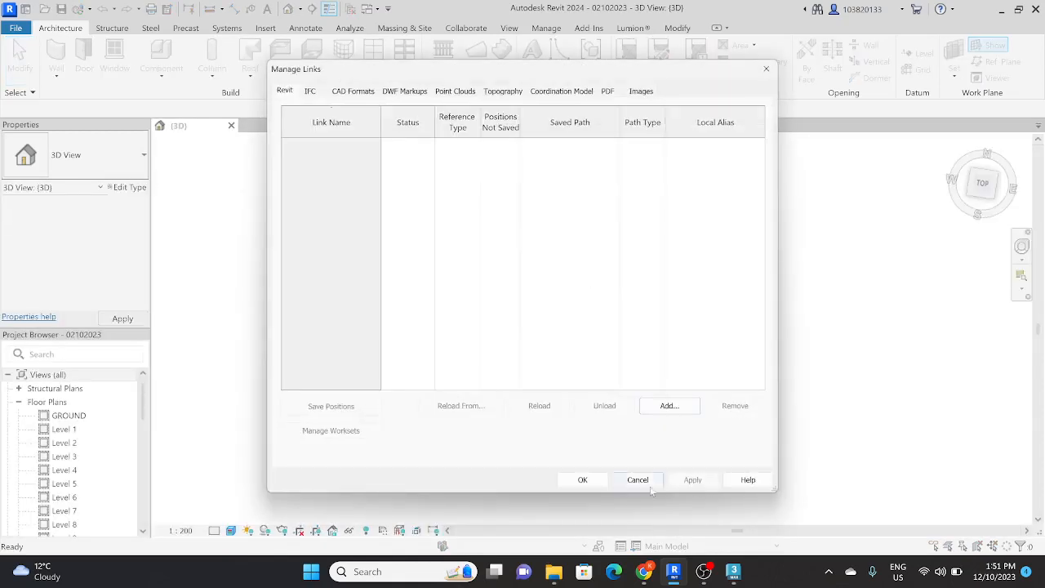
{"action": "left_click", "coordinate": [648, 487]}
{"action": "middle_click_drag", "start_coordinate": [743, 437], "coordinate": [266, 275], "text": "shift"}
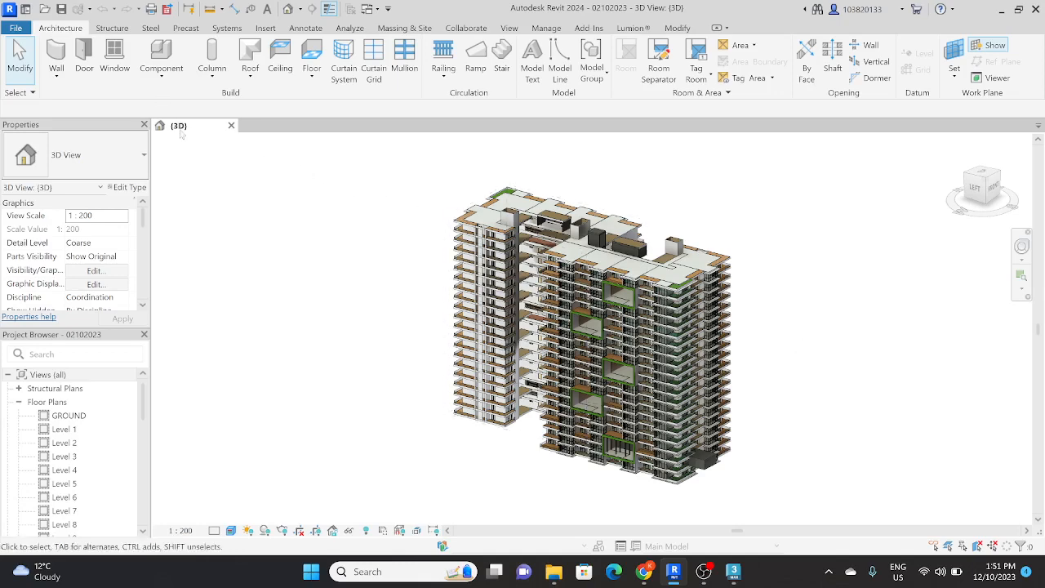
Step: Export the 3D view as an FBX 2015 and Previous file named 3DS MAX COVERSION on the Desktop
{"action": "left_click", "coordinate": [16, 28]}
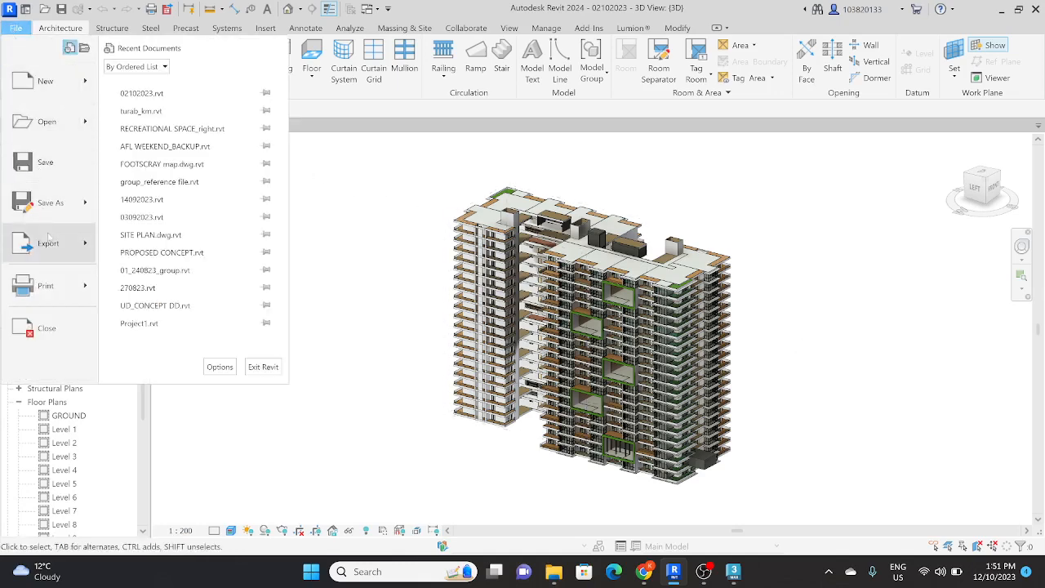
{"action": "mouse_move", "coordinate": [49, 242]}
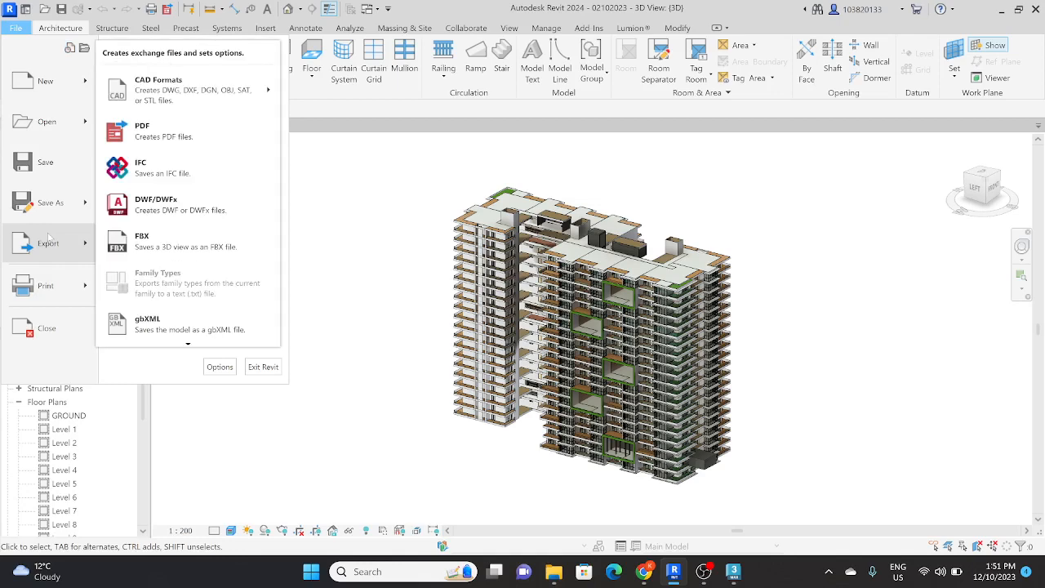
{"action": "left_click", "coordinate": [143, 243]}
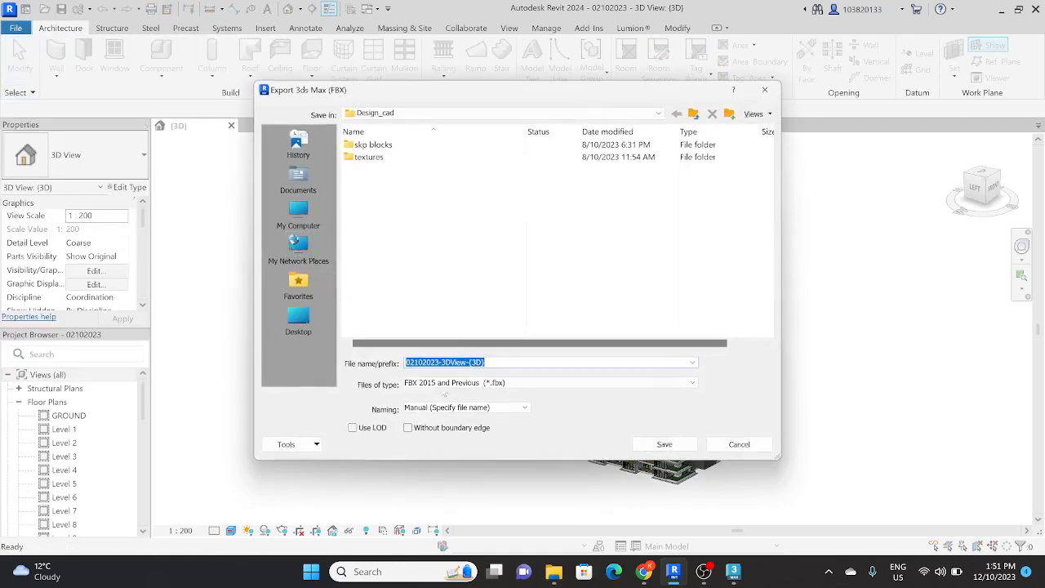
{"action": "left_click", "coordinate": [302, 317]}
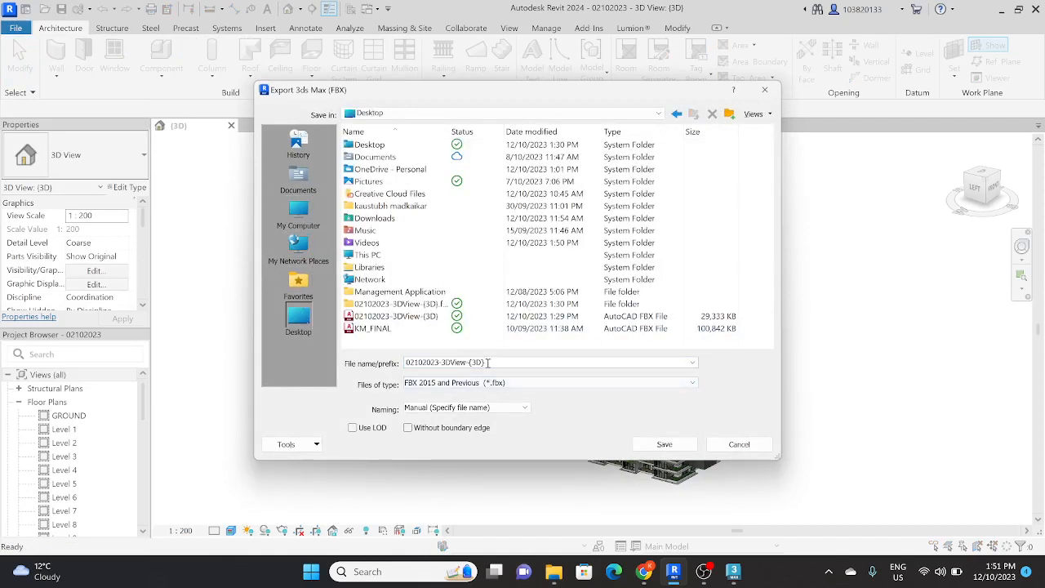
{"action": "left_click_drag", "start_coordinate": [484, 363], "coordinate": [404, 366]}
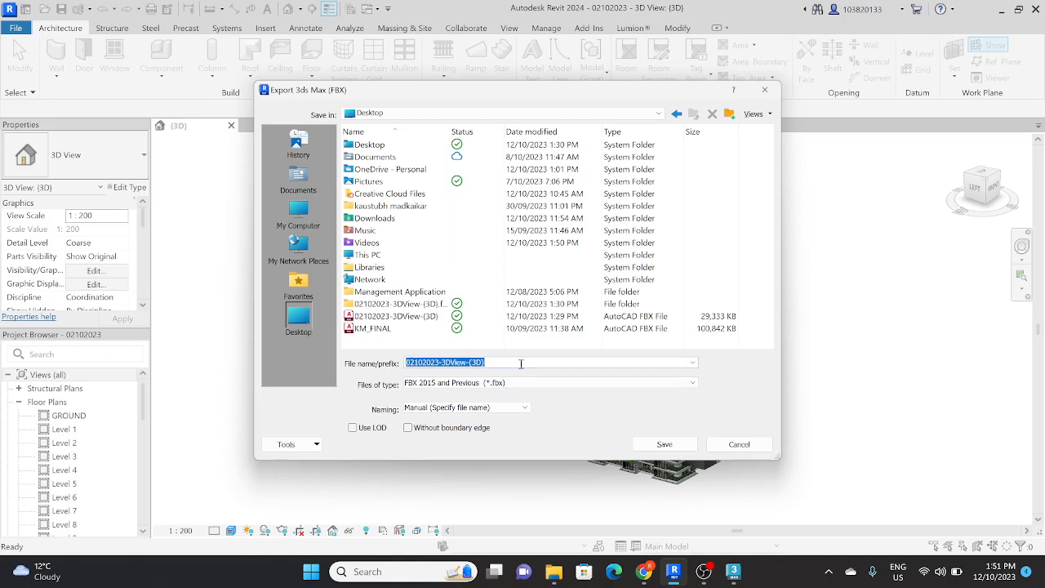
{"action": "type", "text": "3DS MAX COVERSION"}
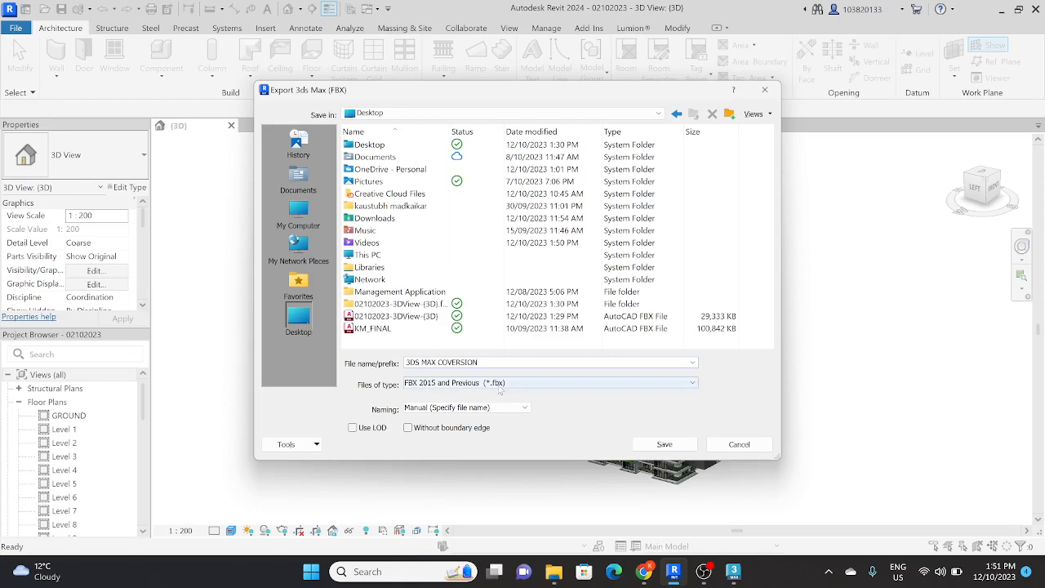
{"action": "left_click", "coordinate": [663, 444]}
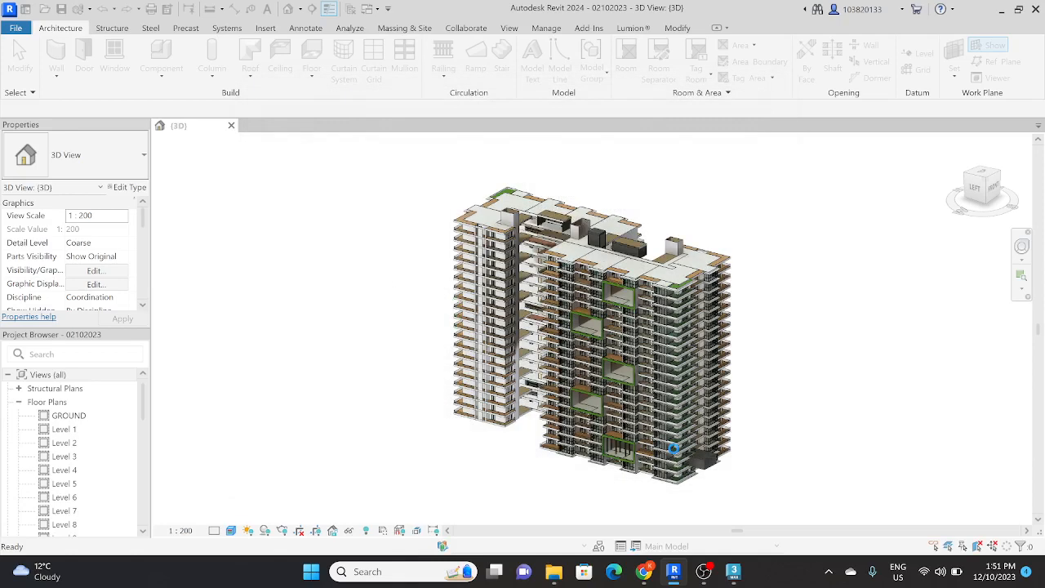
Step: Switch to 3ds Max and import 3DS MAX COVERSION from the Desktop as Autodesk (*.fbx), keeping the offered import preset and acknowledging the warnings
{"action": "mouse_move", "coordinate": [732, 576]}
{"action": "mouse_move", "coordinate": [674, 578]}
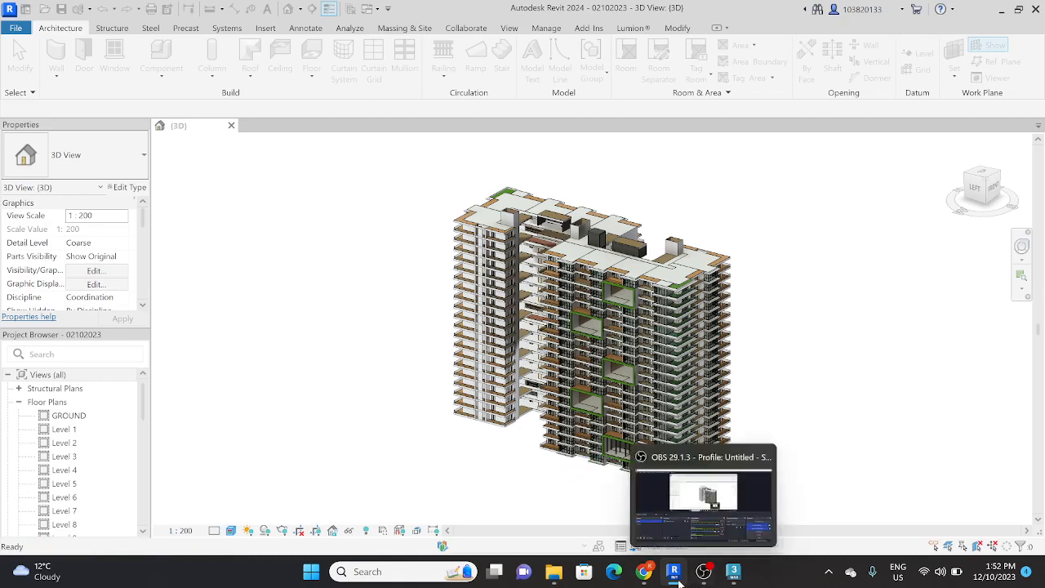
{"action": "left_click", "coordinate": [735, 576]}
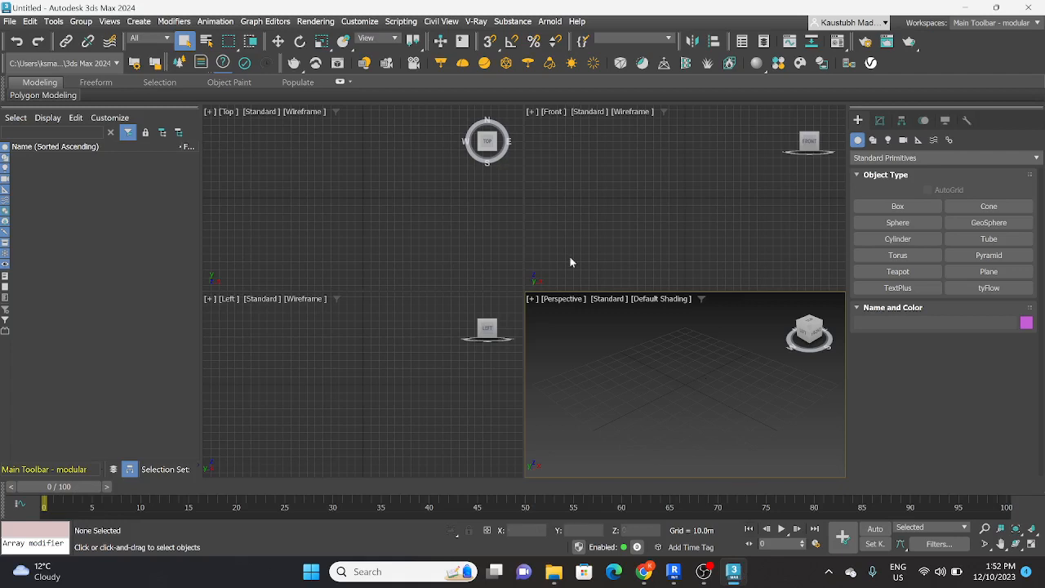
{"action": "left_click", "coordinate": [10, 21]}
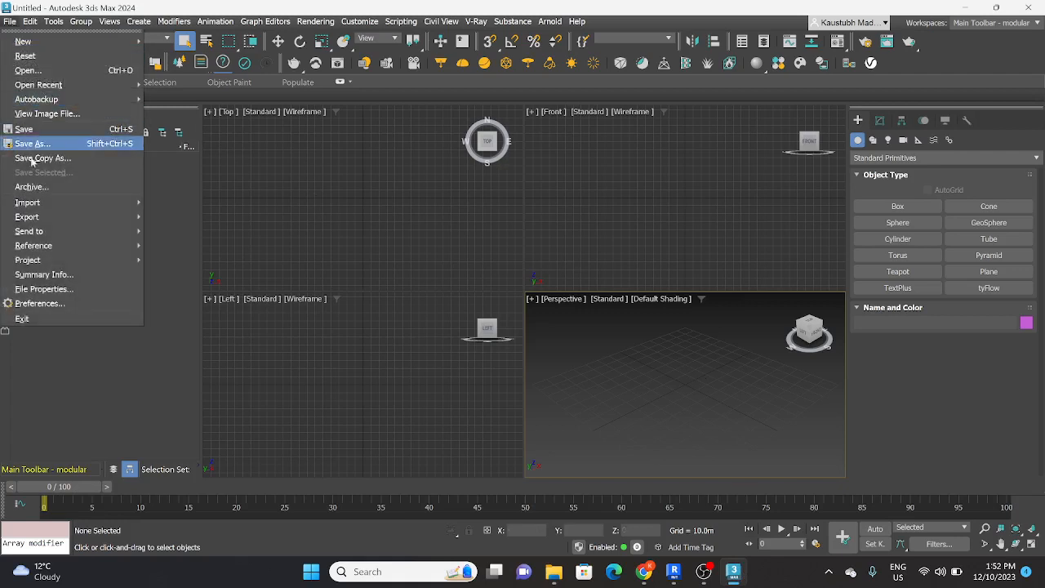
{"action": "mouse_move", "coordinate": [37, 202]}
{"action": "left_click", "coordinate": [164, 204]}
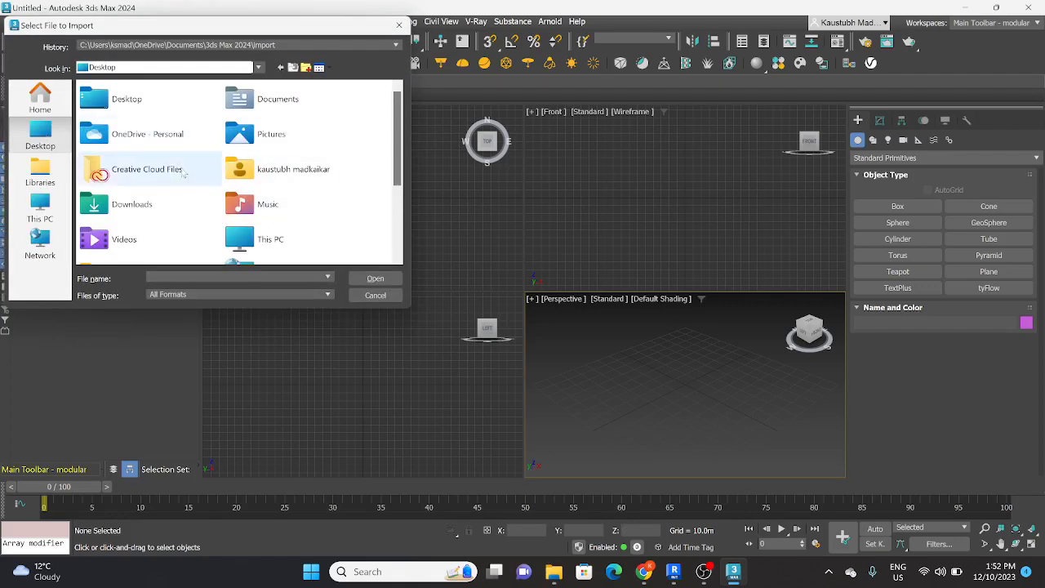
{"action": "scroll", "coordinate": [184, 173], "scroll_direction": "down", "scroll_amount": 3}
{"action": "left_click", "coordinate": [151, 213]}
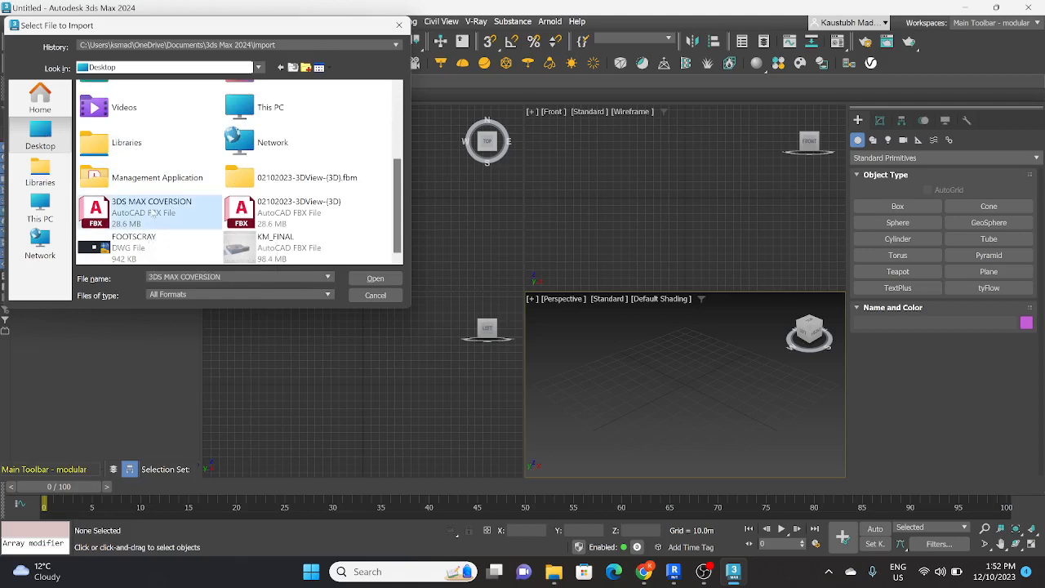
{"action": "left_click", "coordinate": [201, 294]}
{"action": "left_click", "coordinate": [197, 316]}
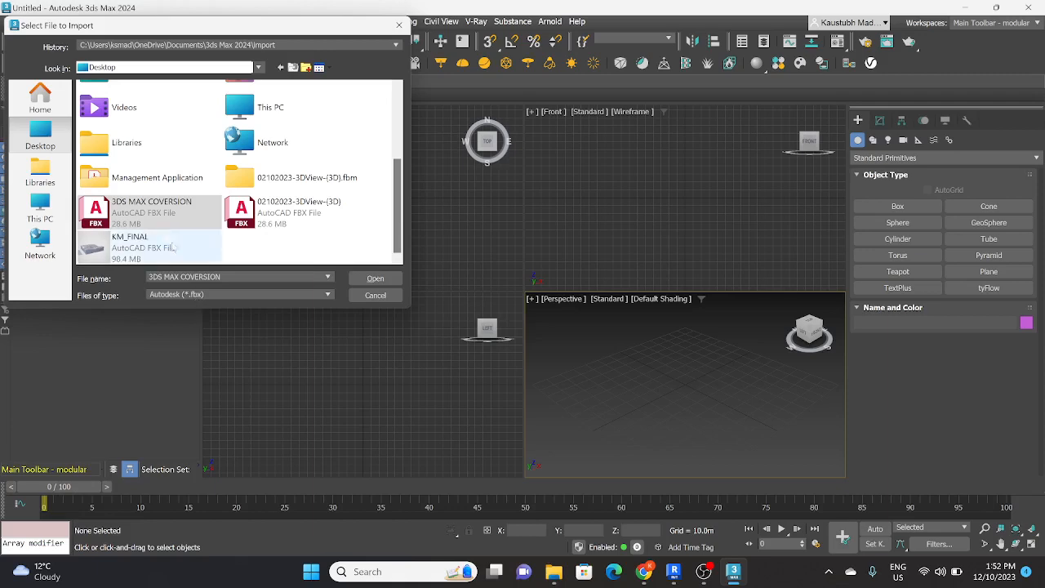
{"action": "left_click", "coordinate": [376, 280]}
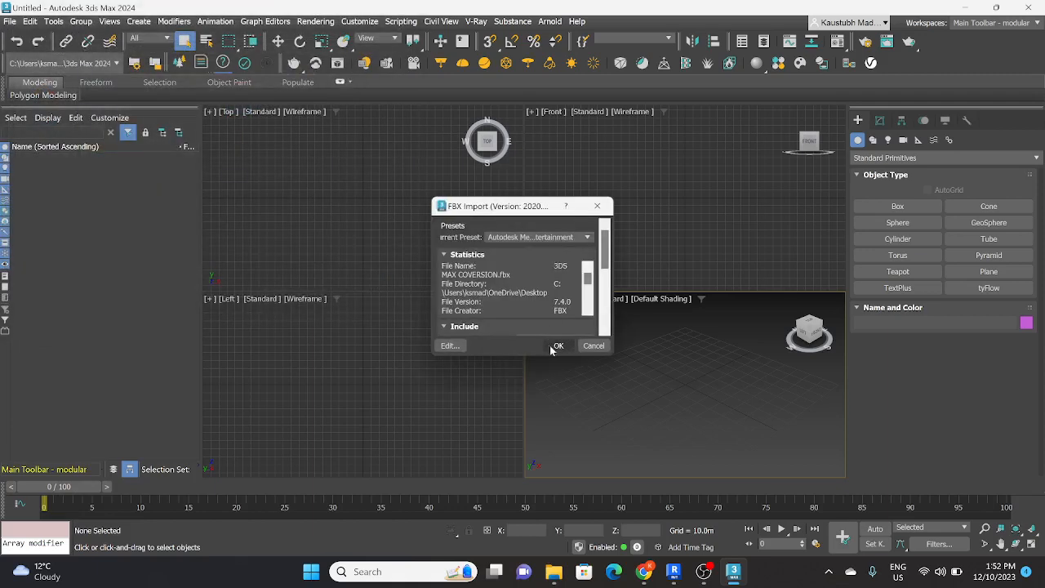
{"action": "left_click", "coordinate": [553, 347]}
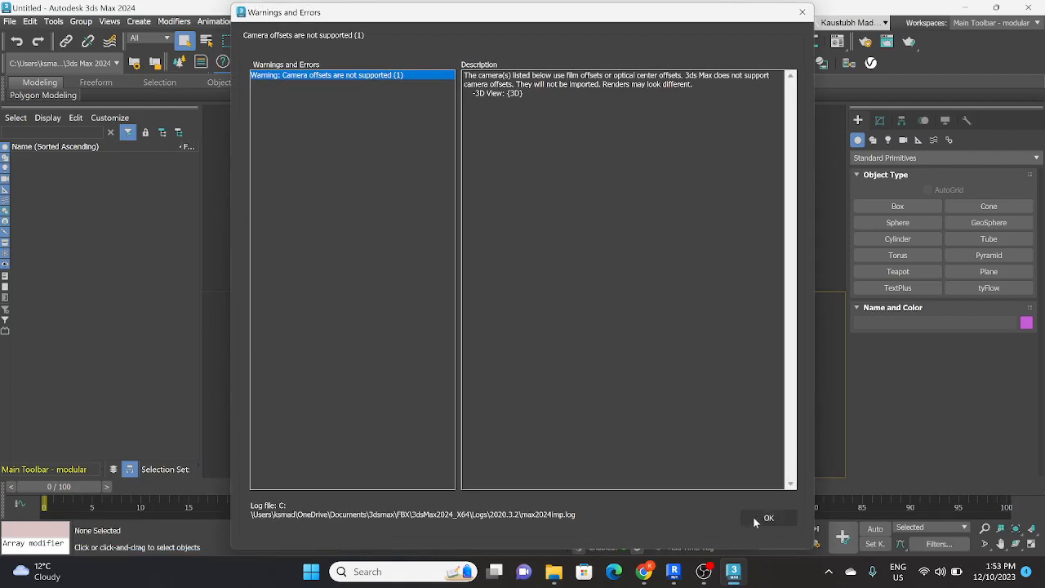
{"action": "left_click", "coordinate": [766, 518]}
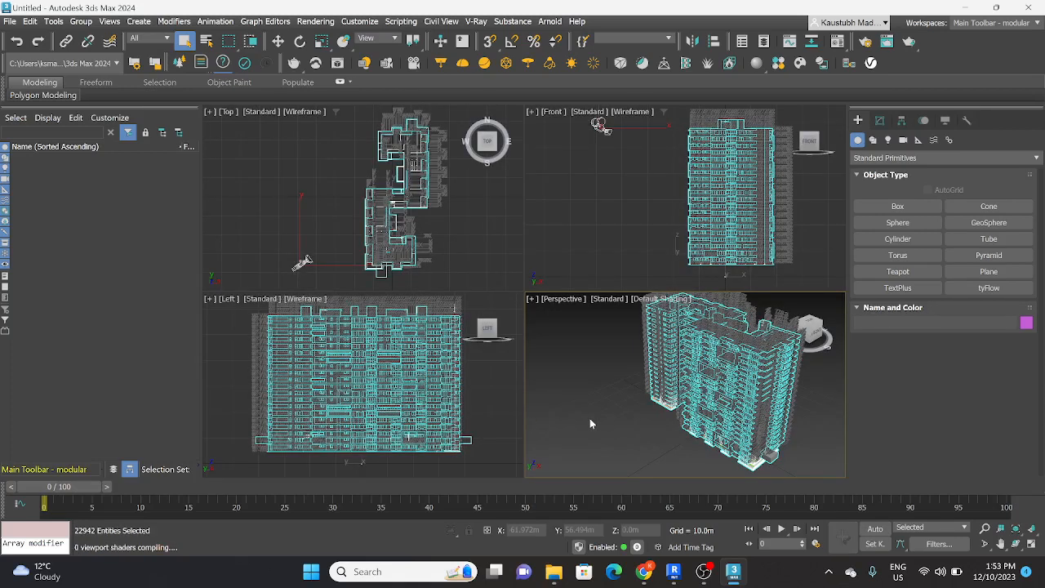
Step: Deselect the imported building and examine its facades, balconies and framed openings from several angles in the perspective view
{"action": "scroll", "coordinate": [589, 418], "scroll_direction": "down", "scroll_amount": 3}
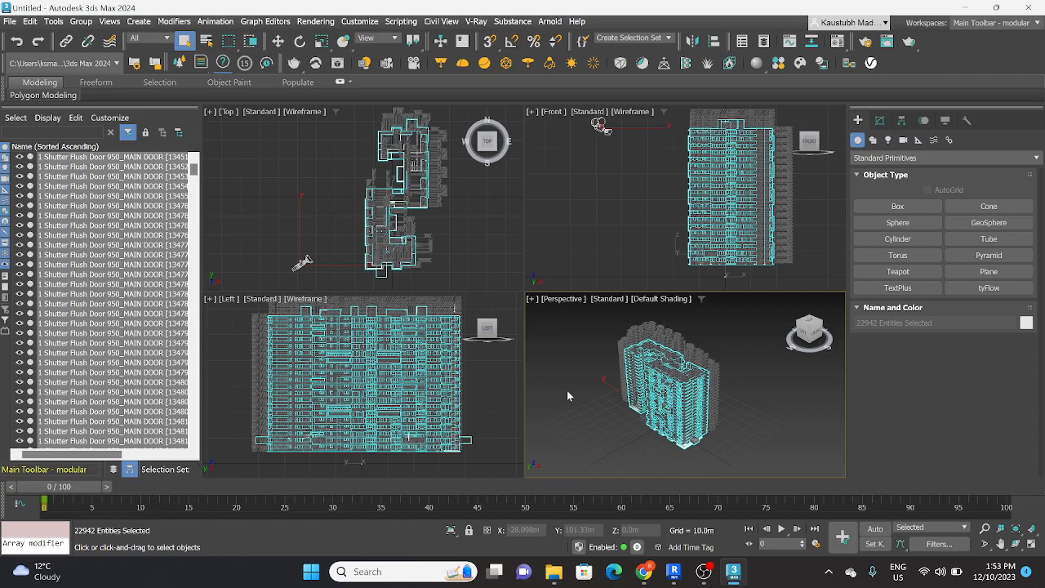
{"action": "left_click", "coordinate": [566, 390]}
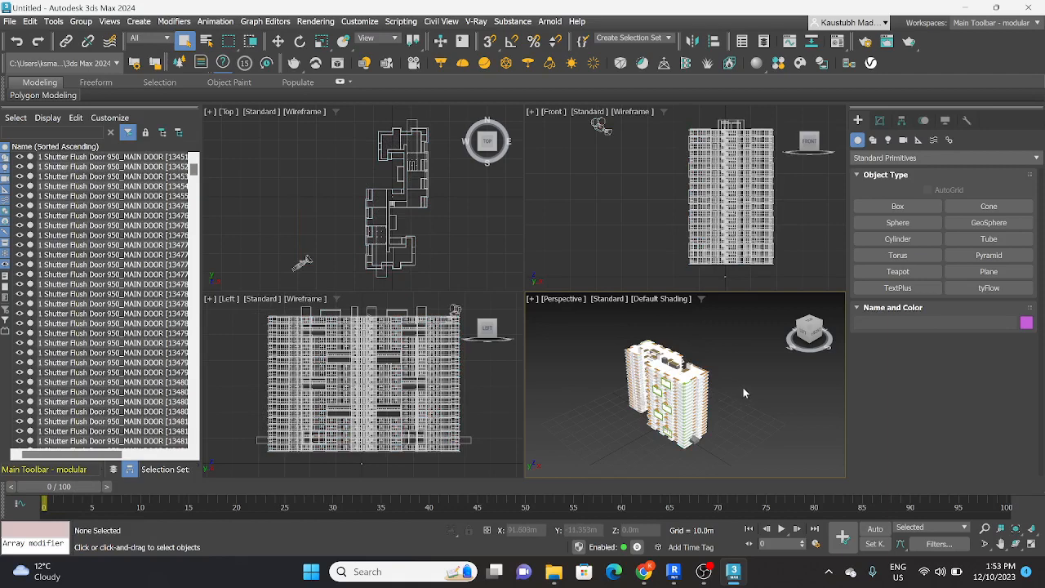
{"action": "middle_click_drag", "start_coordinate": [742, 386], "coordinate": [625, 353]}
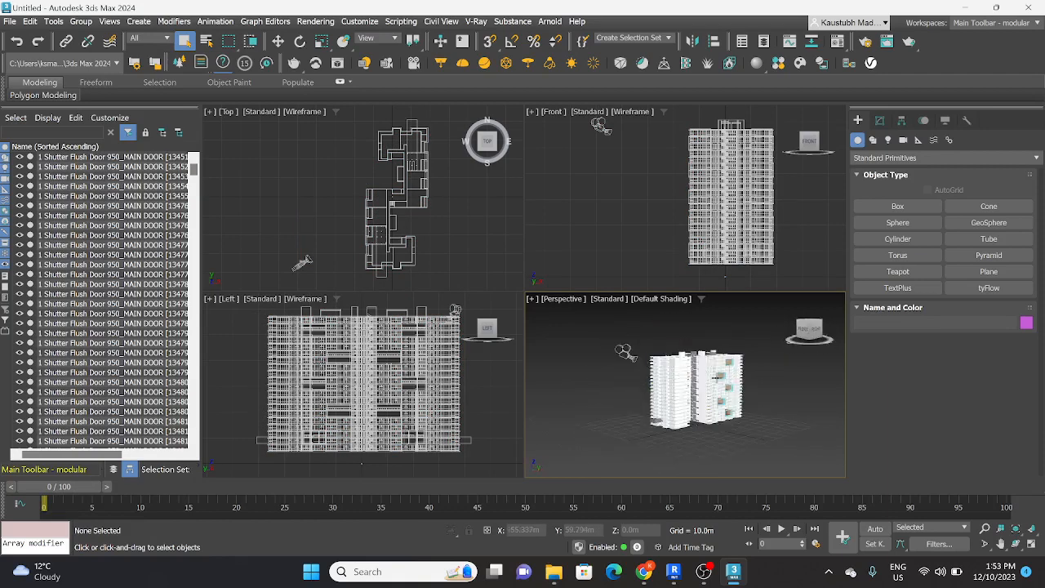
{"action": "scroll", "coordinate": [738, 388], "scroll_direction": "up", "scroll_amount": 6}
{"action": "scroll", "coordinate": [759, 390], "scroll_direction": "down", "scroll_amount": 4}
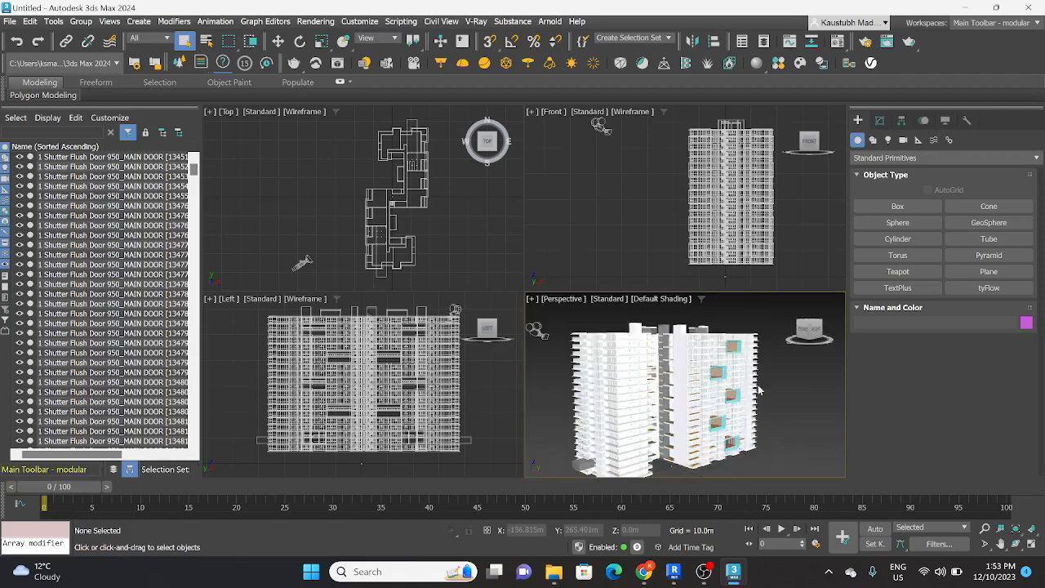
{"action": "scroll", "coordinate": [759, 390], "scroll_direction": "down", "scroll_amount": 3}
{"action": "mouse_move", "coordinate": [772, 393]}
{"action": "middle_mouse_down", "text": "alt"}
{"action": "mouse_move", "coordinate": [751, 420]}
{"action": "mouse_move", "coordinate": [759, 404]}
{"action": "middle_mouse_up", "text": "alt"}
{"action": "scroll", "coordinate": [772, 393], "scroll_direction": "up", "scroll_amount": 8}
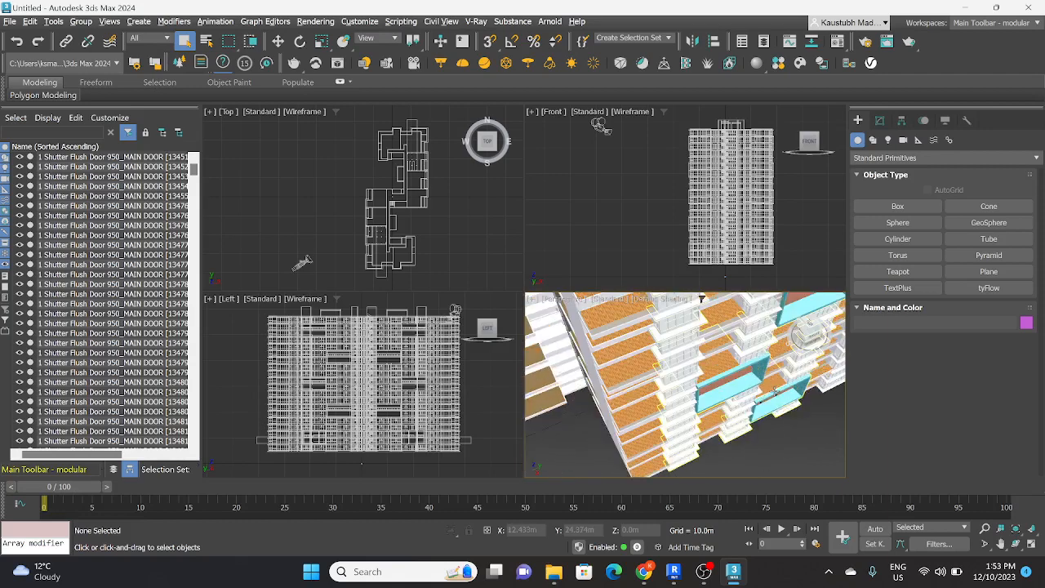
{"action": "scroll", "coordinate": [767, 396], "scroll_direction": "up", "scroll_amount": 5}
{"action": "scroll", "coordinate": [758, 400], "scroll_direction": "down", "scroll_amount": 12}
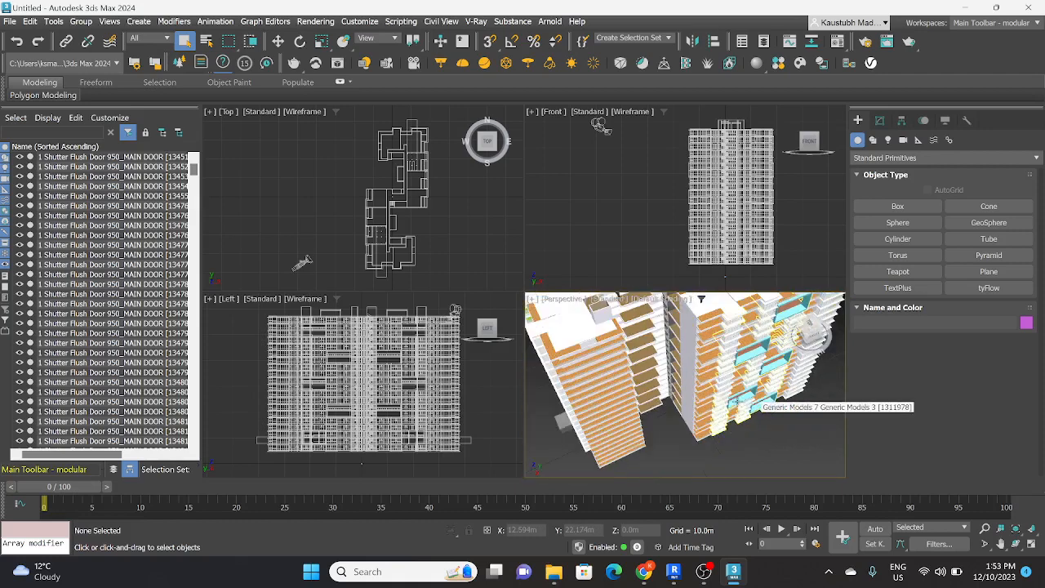
{"action": "middle_click_drag", "start_coordinate": [690, 404], "coordinate": [741, 396], "text": "alt"}
{"action": "scroll", "coordinate": [735, 392], "scroll_direction": "up", "scroll_amount": 6}
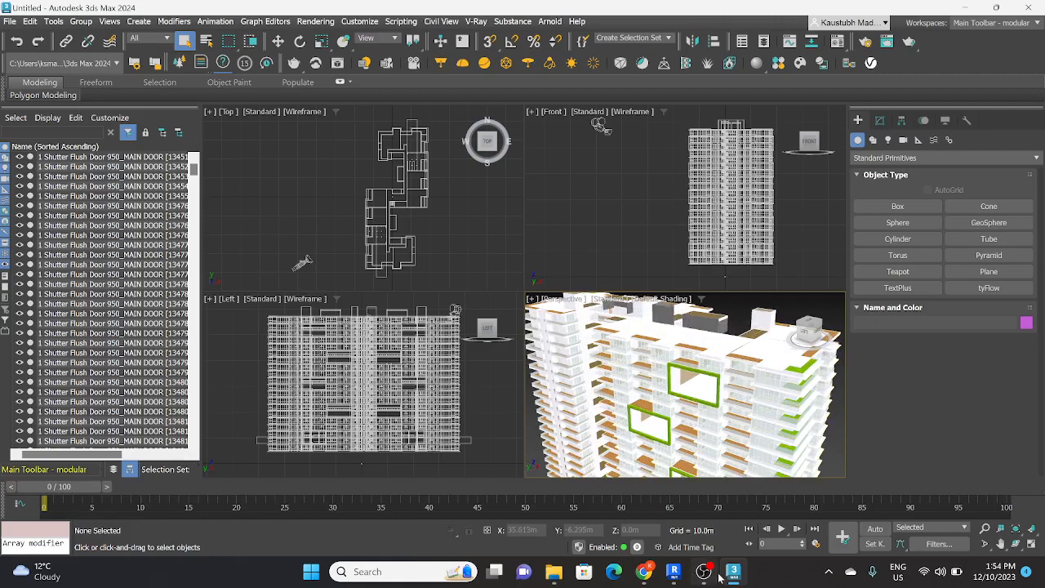
{"action": "mouse_move", "coordinate": [679, 574]}
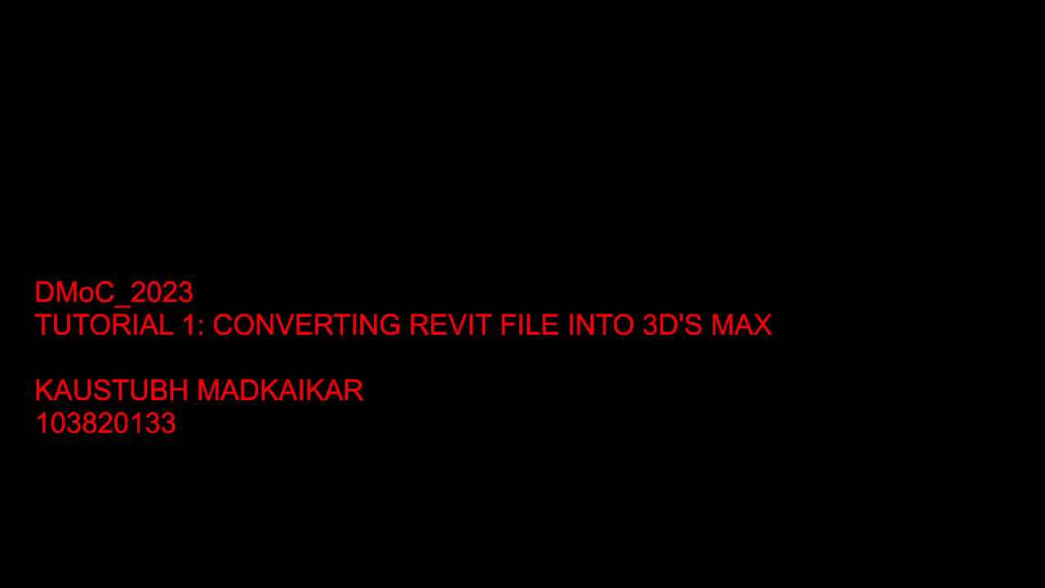